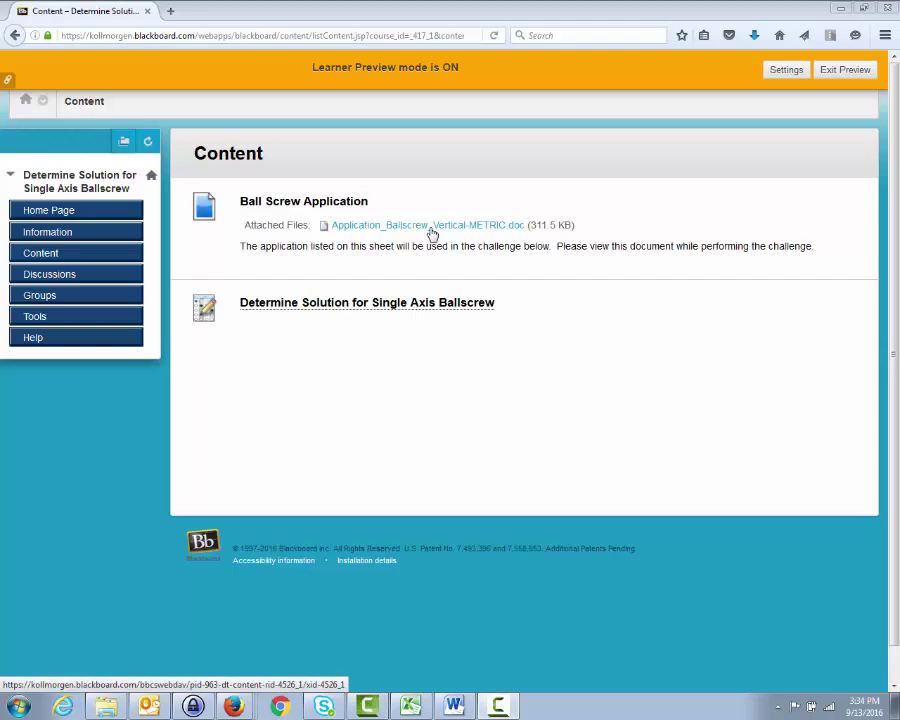
- Bring the Blackboard ball screw challenge page to the front to view its motion profile and thrust load chart
click(450, 707)
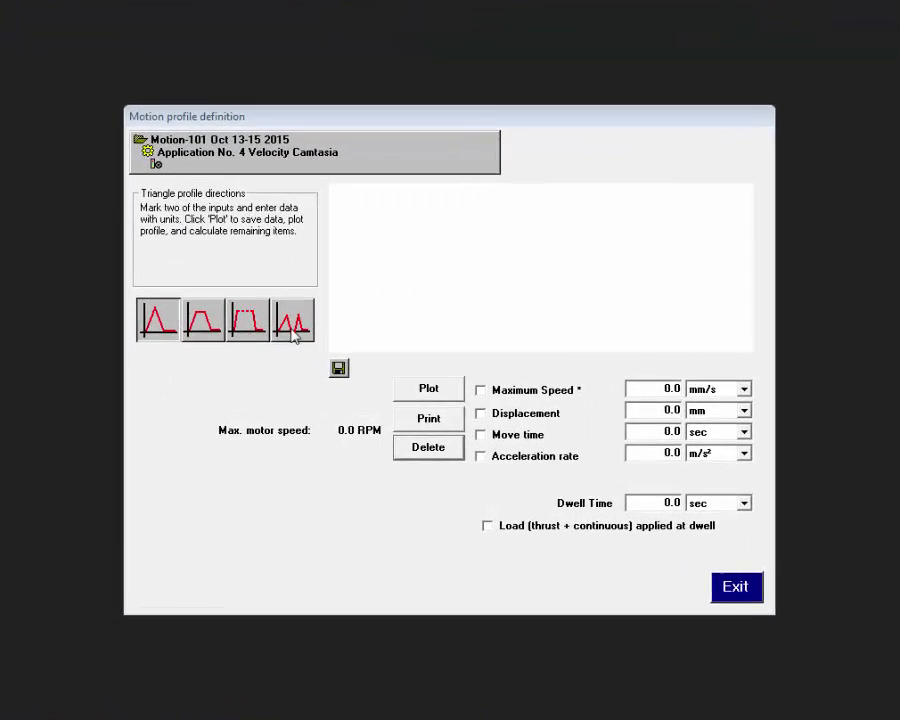
- Plot a custom-profile 1/3 trapezoid segment of -155.0 mm, ending at -46.50 mm/s
click(294, 334)
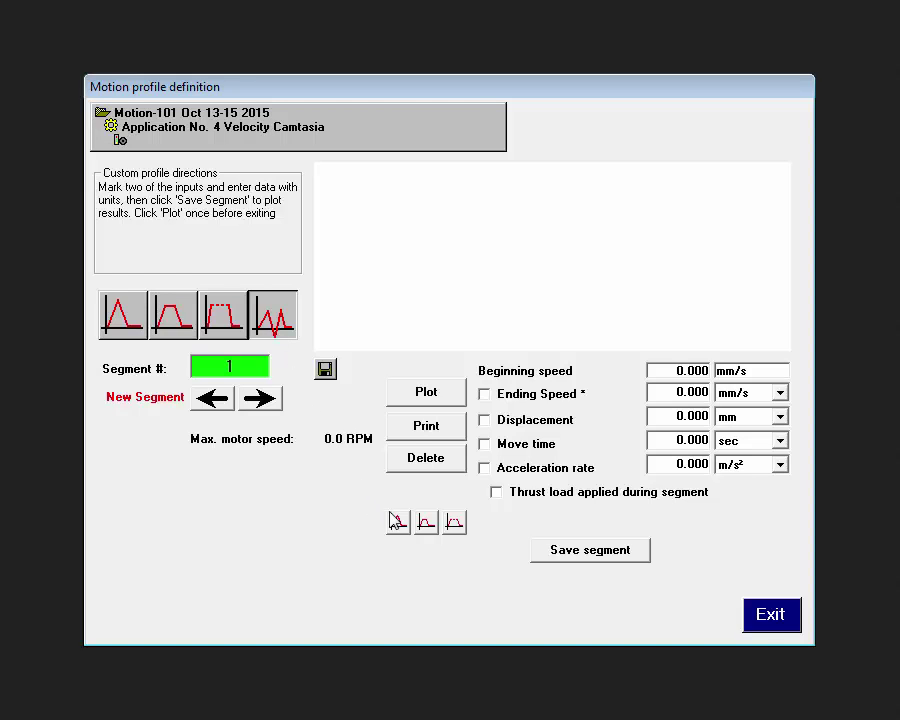
click(425, 522)
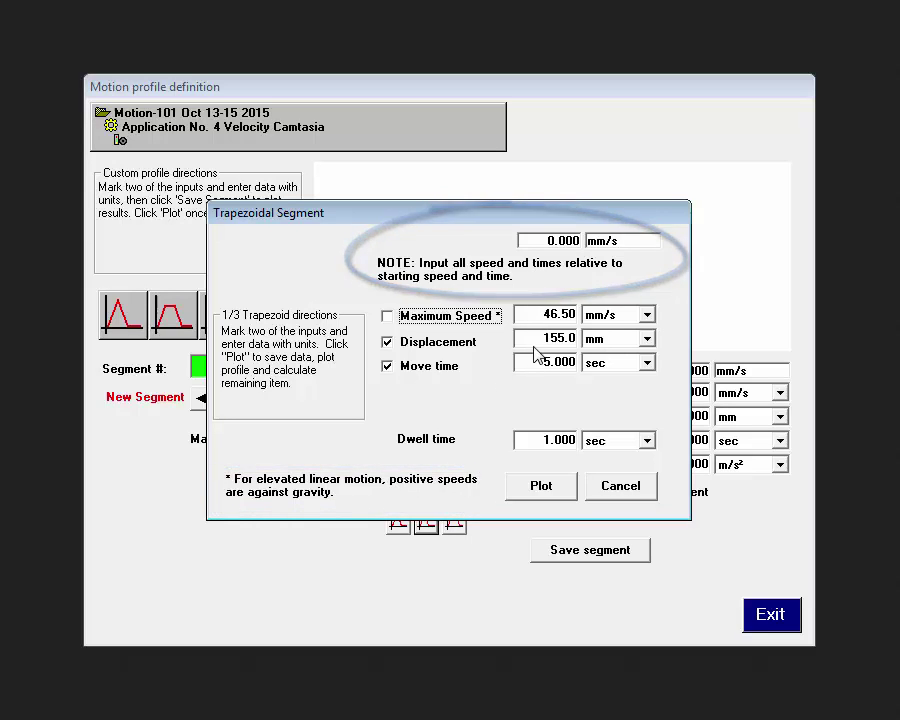
click(548, 339)
click(540, 338)
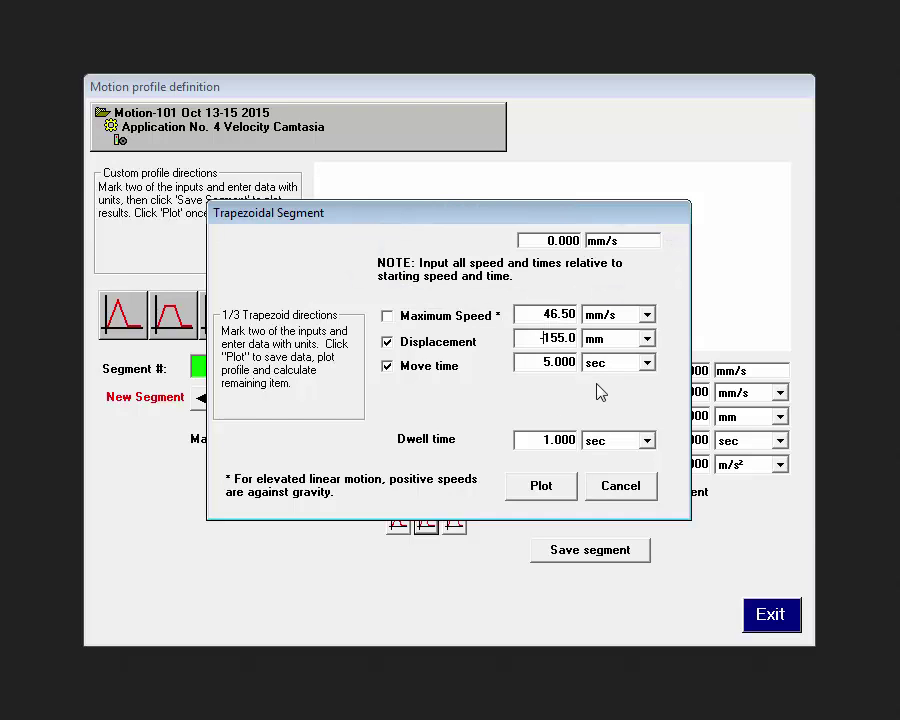
click(565, 491)
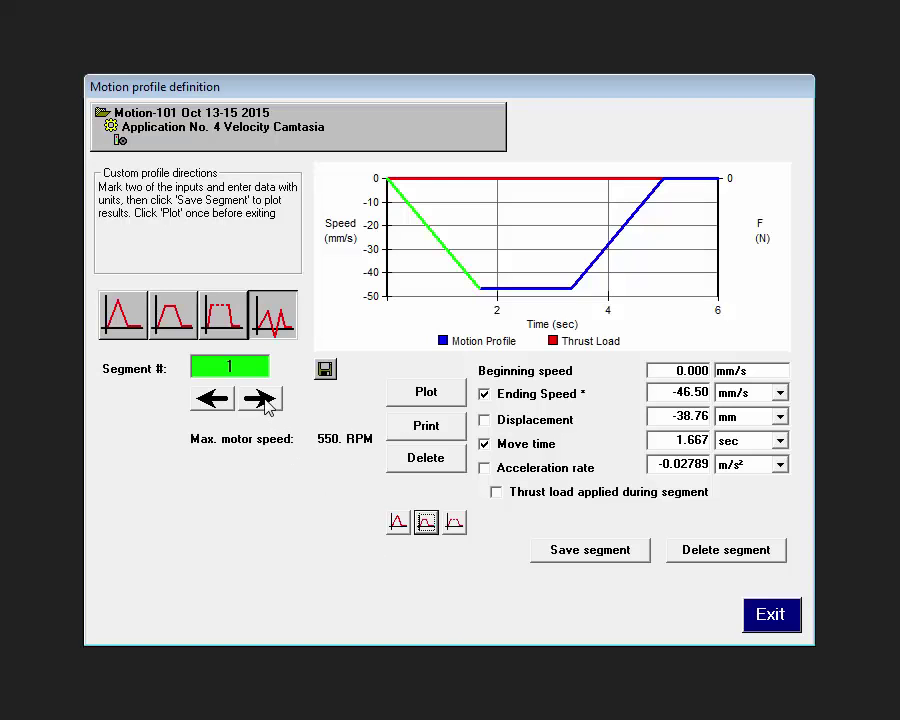
- Add an upward +155.0 mm 1/3 trapezoid as segment 4 and plot it
click(263, 403)
click(263, 403)
click(263, 403)
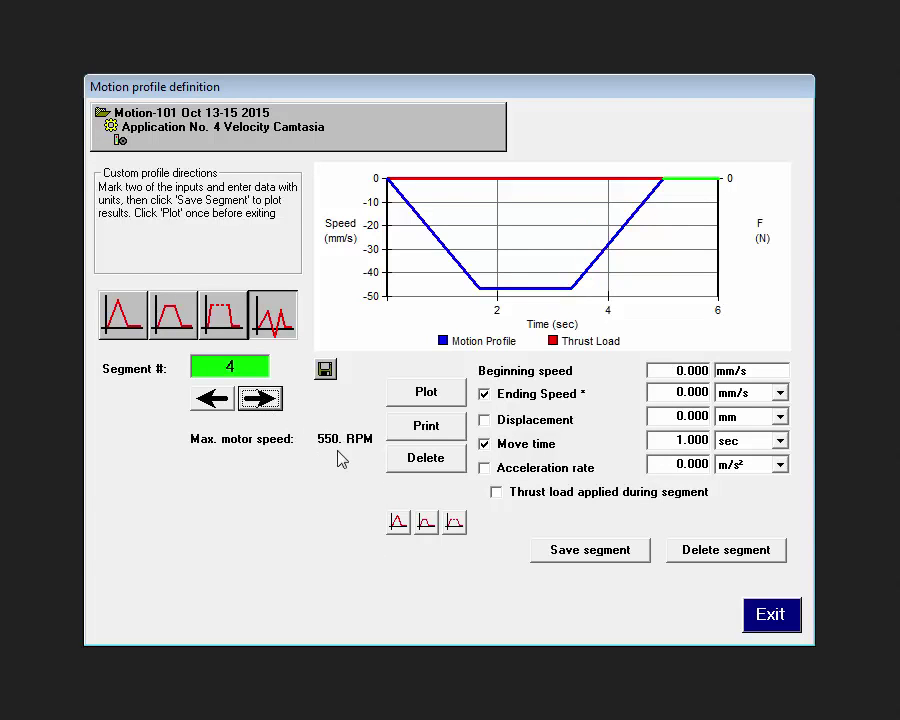
click(426, 524)
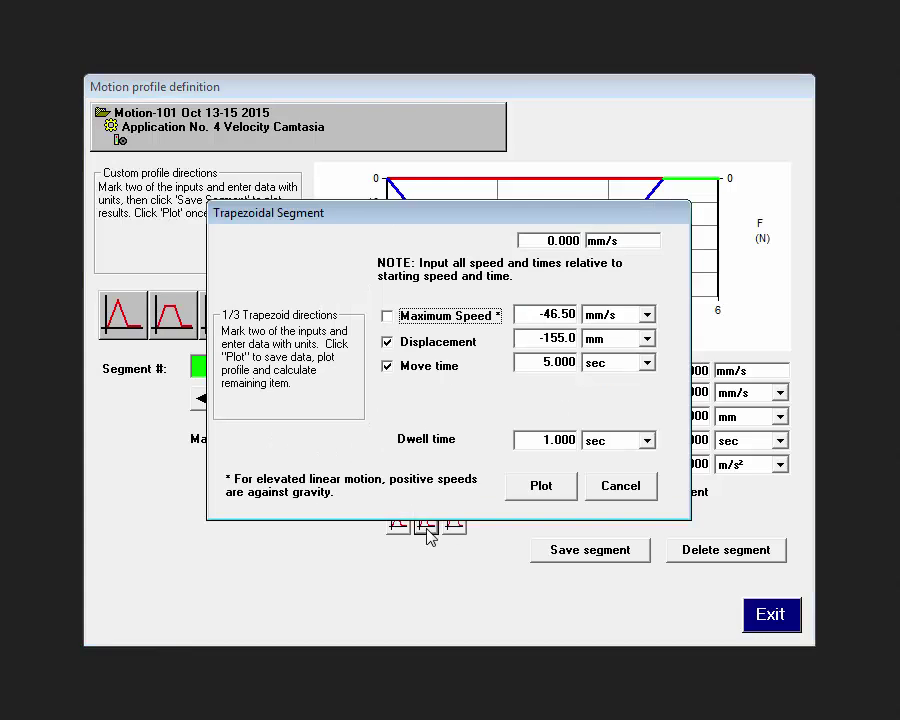
click(542, 338)
key(Delete)
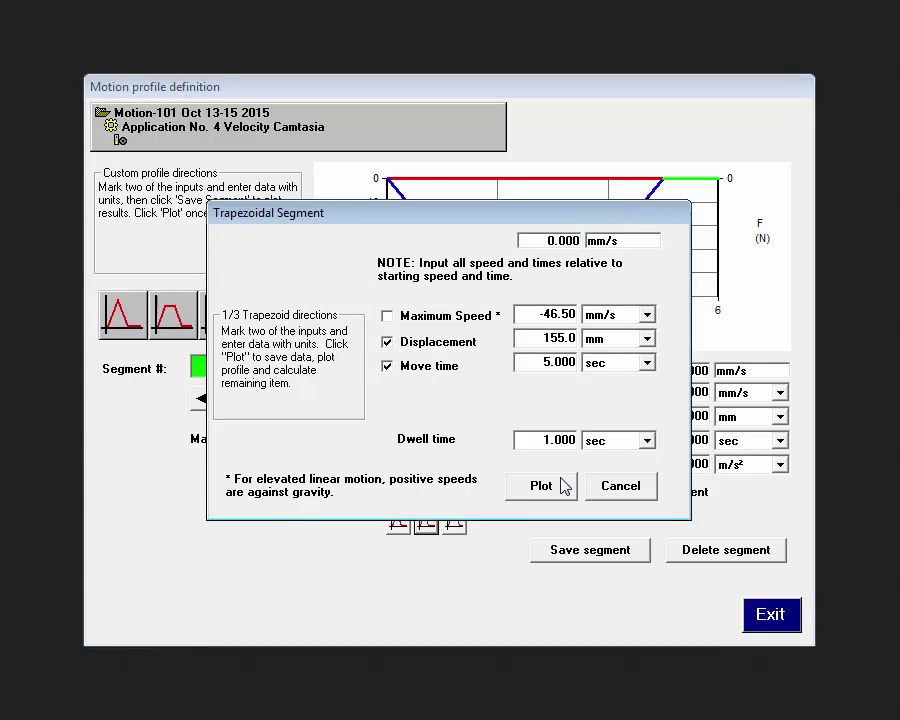
click(538, 492)
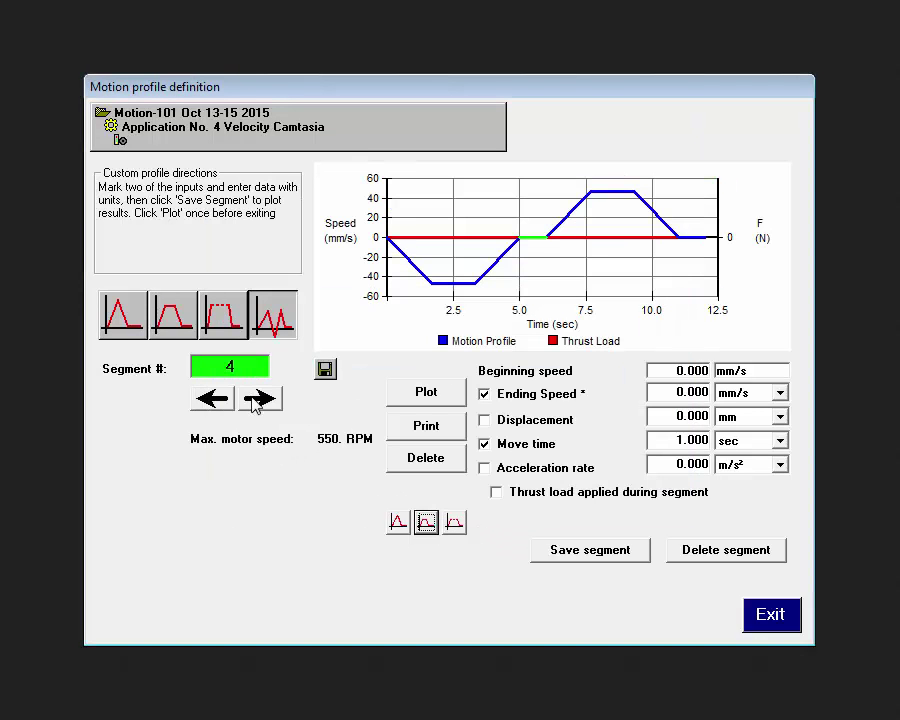
- Apply thrust load to constant-speed segment 2 and save it
click(218, 402)
click(218, 402)
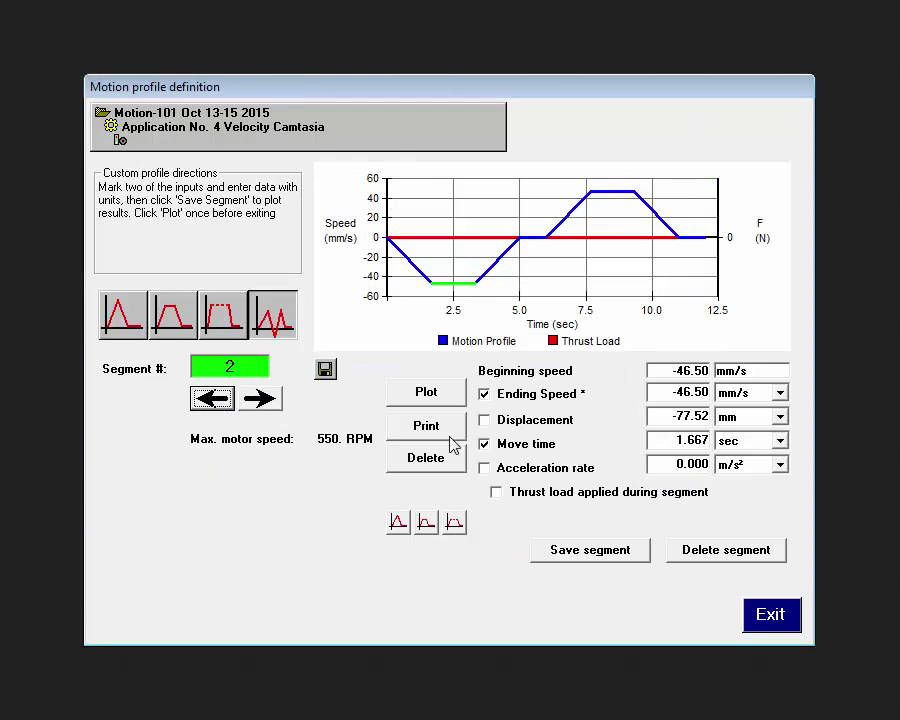
click(705, 392)
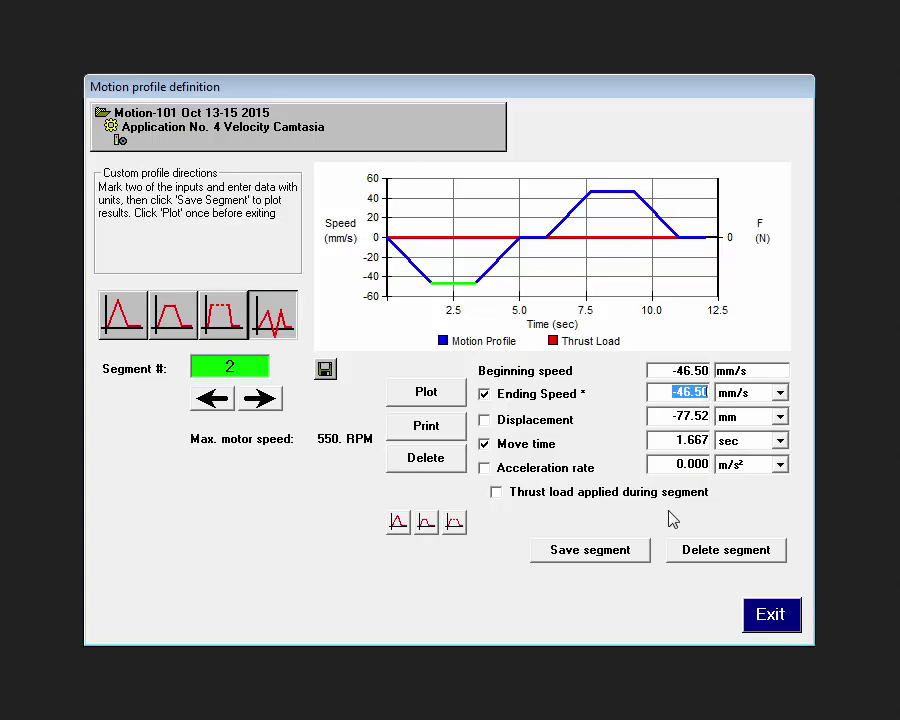
click(498, 496)
click(572, 553)
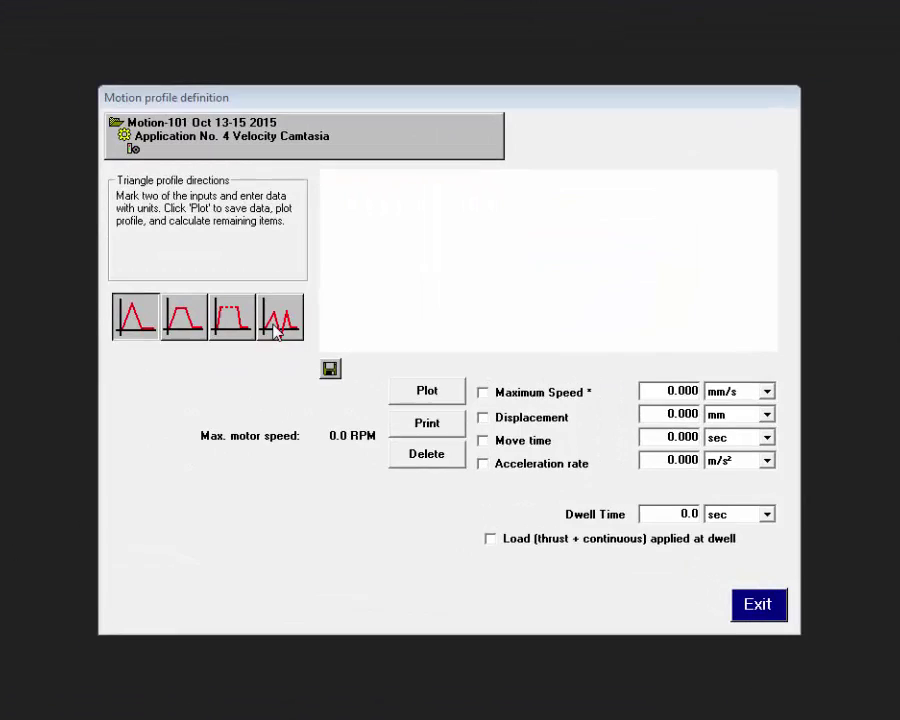
- Restart the custom profile with the downward 1/3 trapezoid segment and plot it
click(323, 332)
click(437, 479)
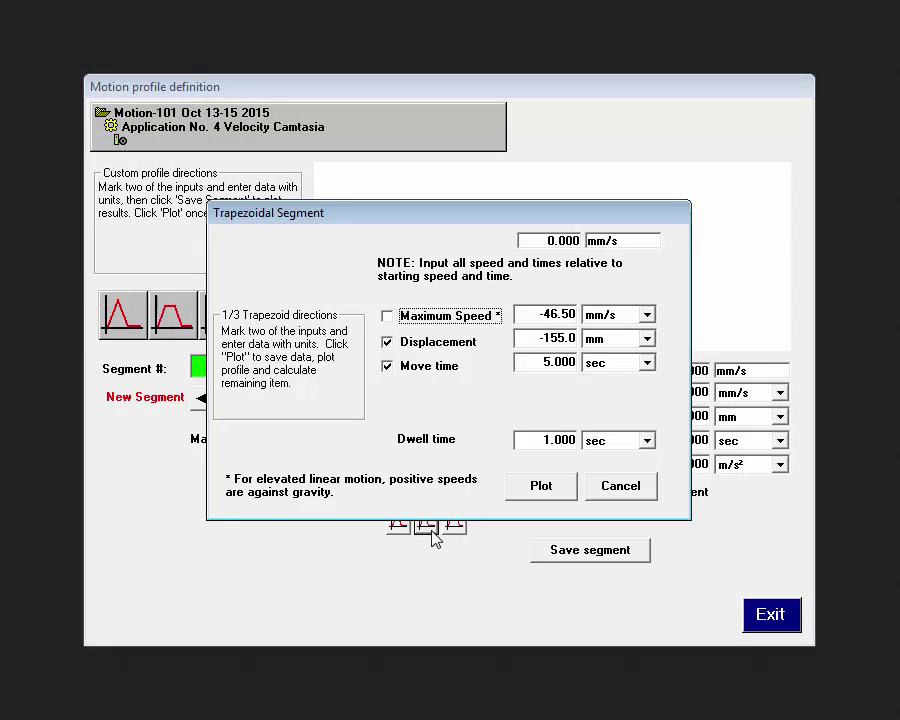
click(536, 492)
- Set segment 3 to a 0.8335 s move time at 27.89 mm/s² acceleration and save it
click(252, 399)
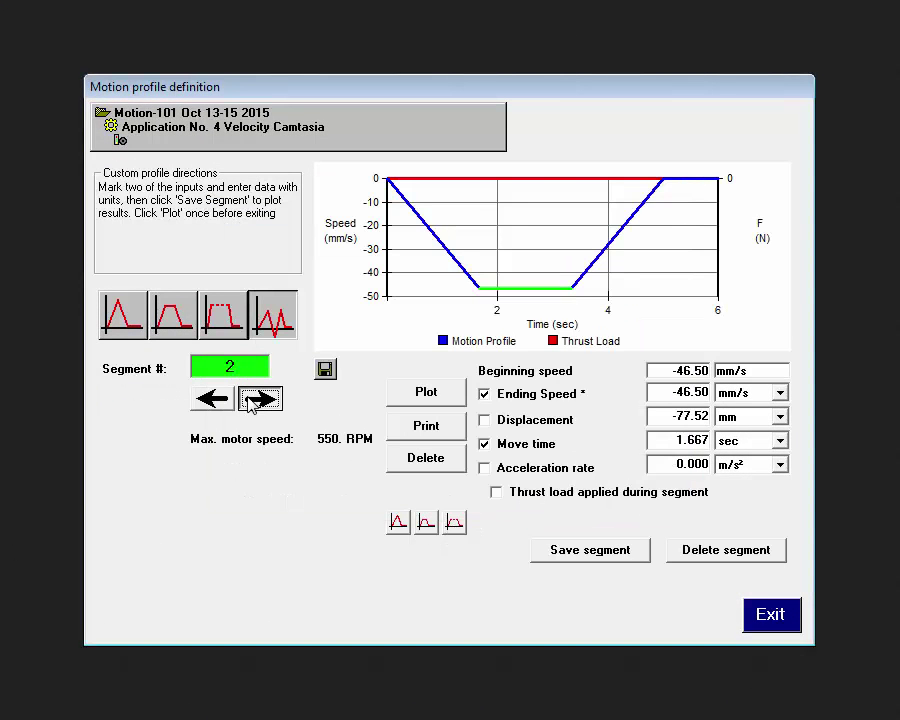
click(258, 399)
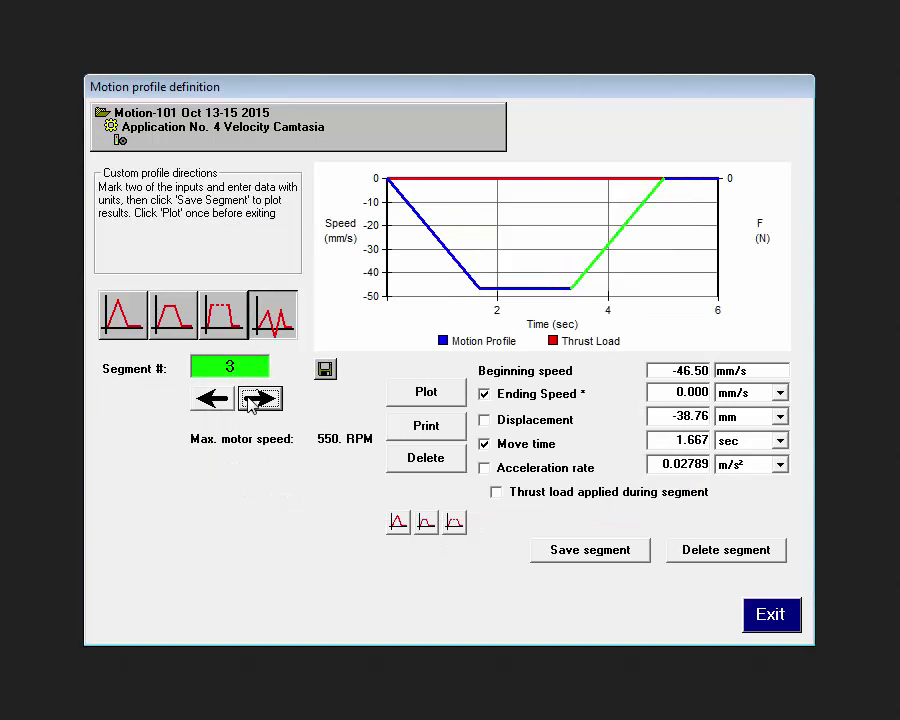
click(484, 395)
click(485, 469)
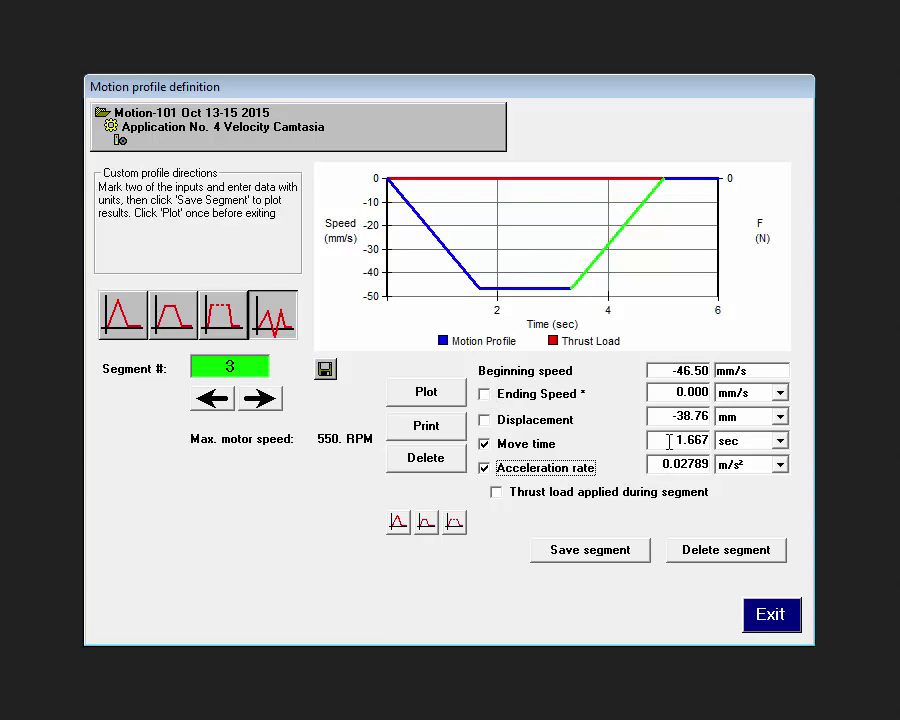
drag(669, 441, 729, 443)
text(0.8335)
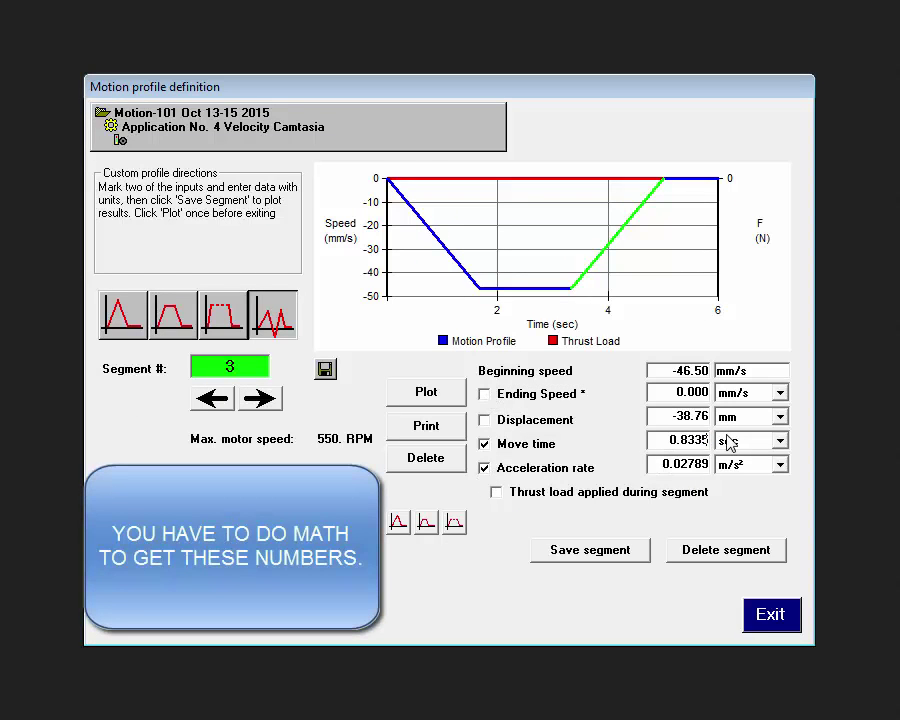
click(780, 465)
click(758, 526)
drag(660, 464, 724, 470)
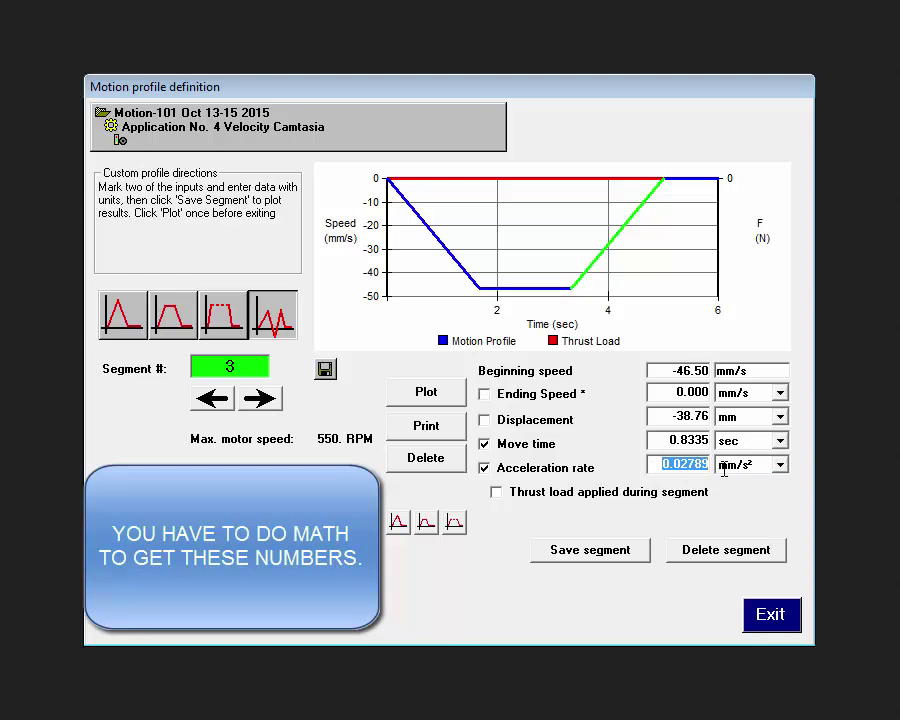
text(27.89)
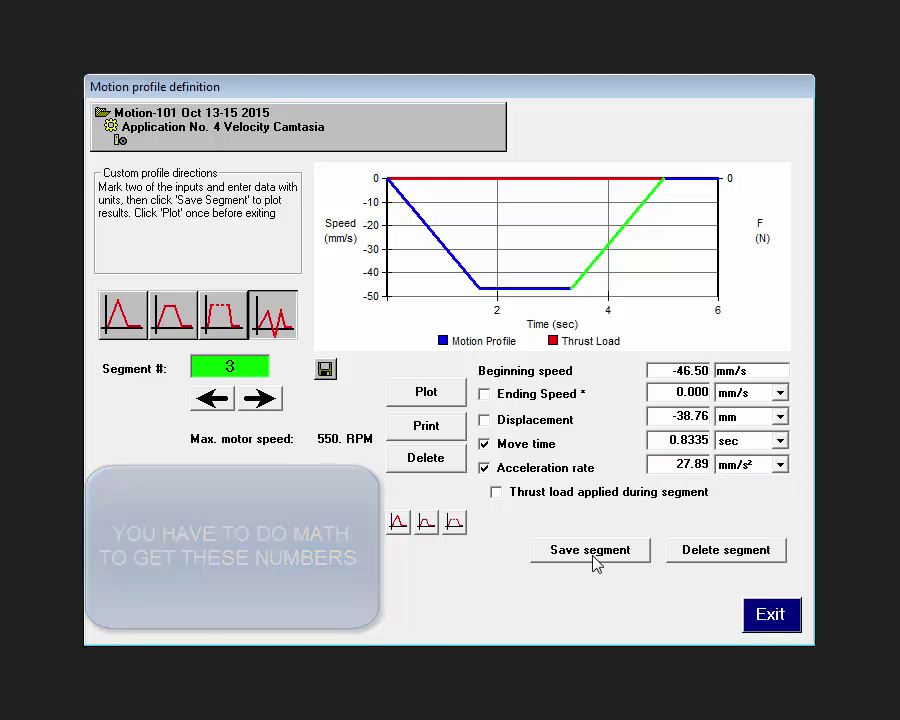
click(592, 560)
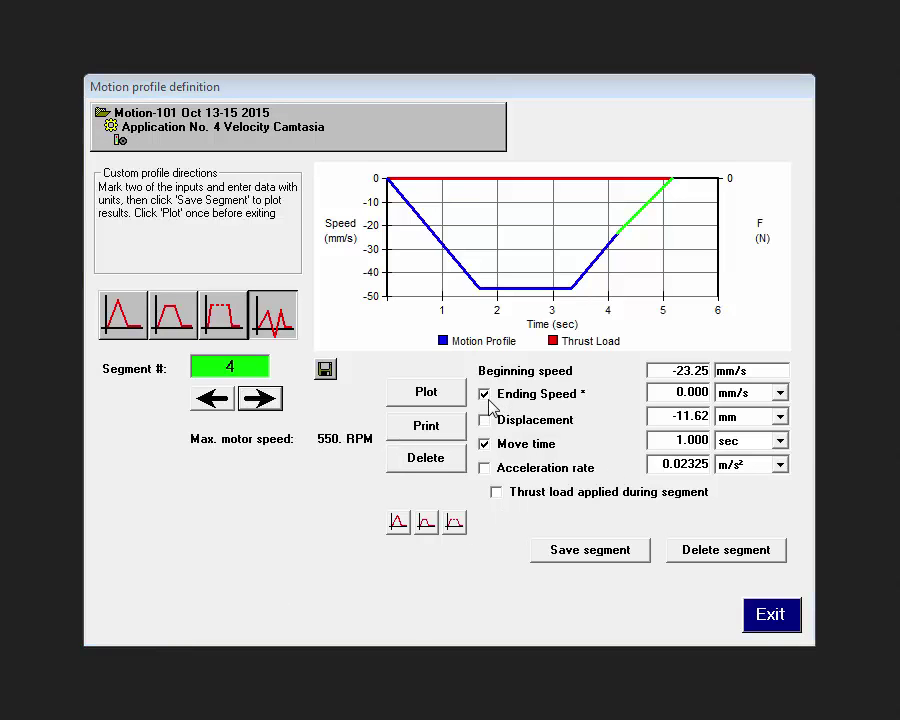
- Define segment 4 by ending speed and a 27.89 mm/s² acceleration rate
click(485, 445)
click(485, 469)
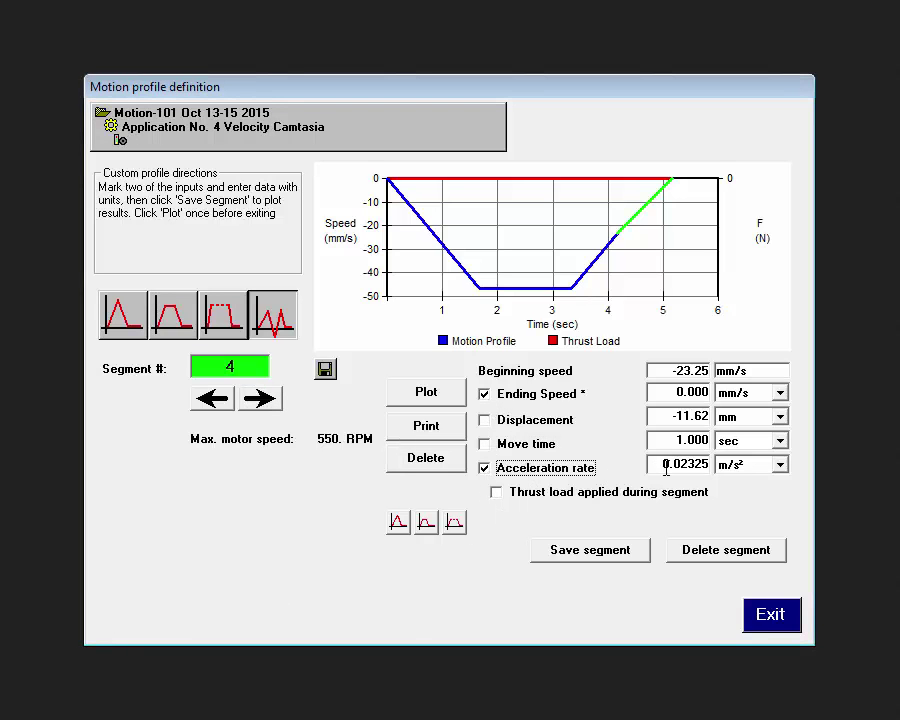
double_click(655, 464)
text(27.89)
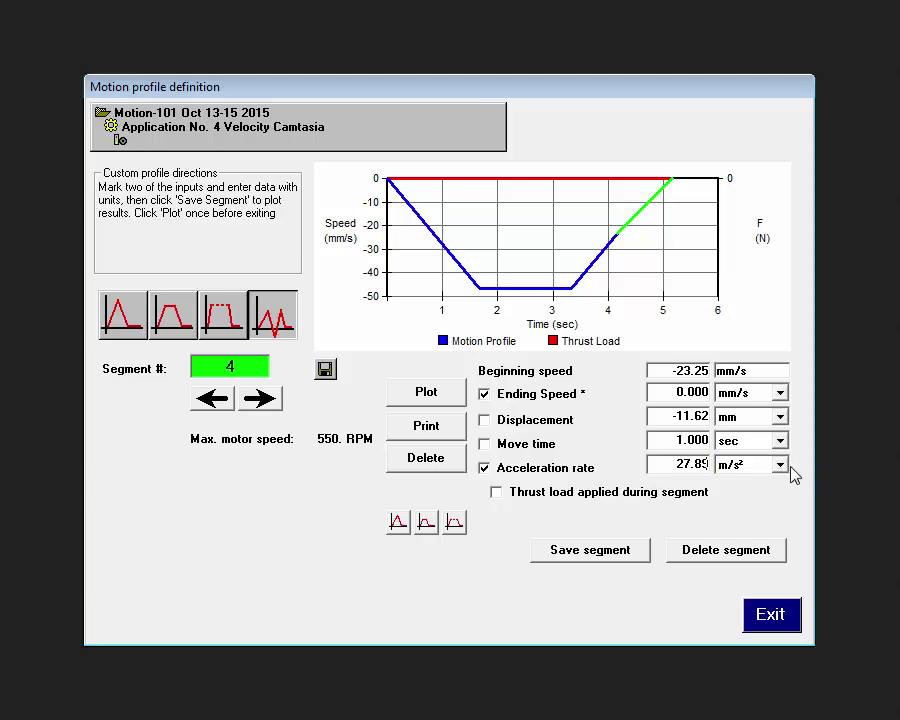
click(780, 465)
click(765, 536)
- Save segment 4, then make segment 5 a 1 s dwell and save it
click(612, 553)
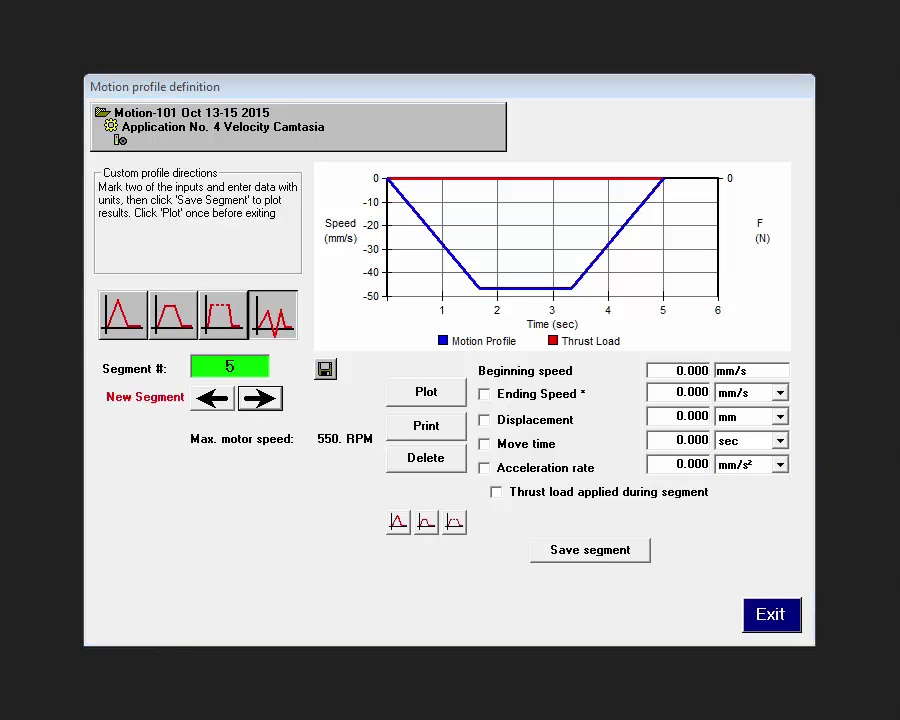
click(484, 443)
double_click(673, 443)
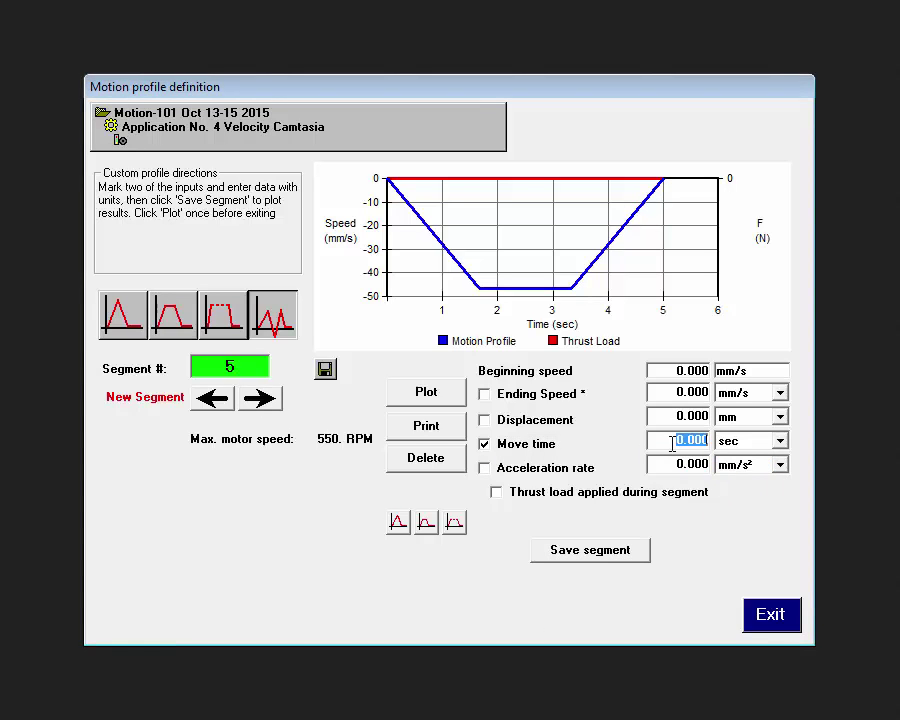
text(1)
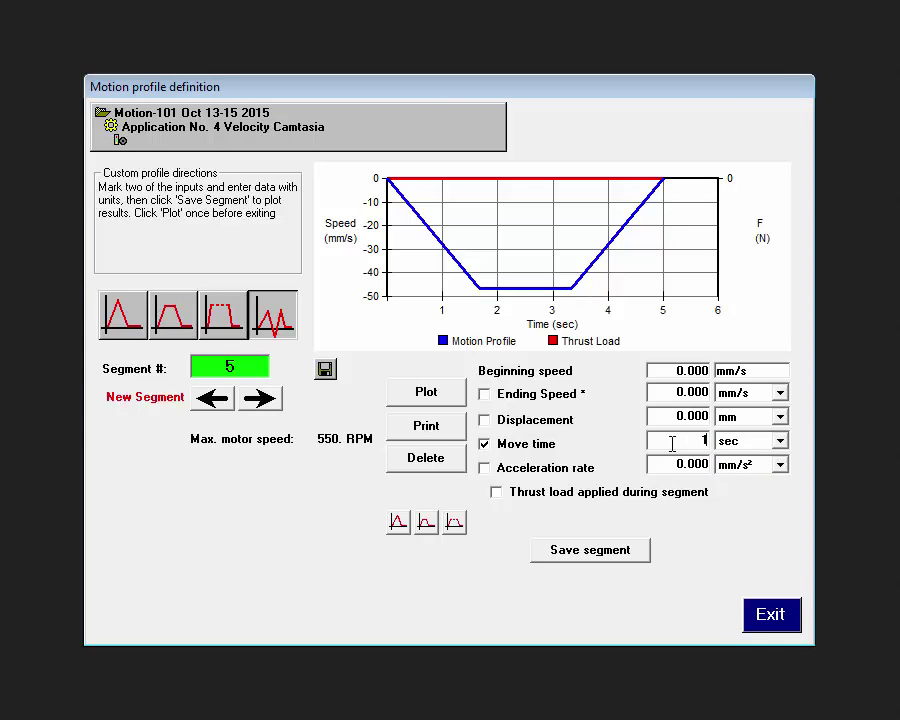
click(484, 394)
click(578, 553)
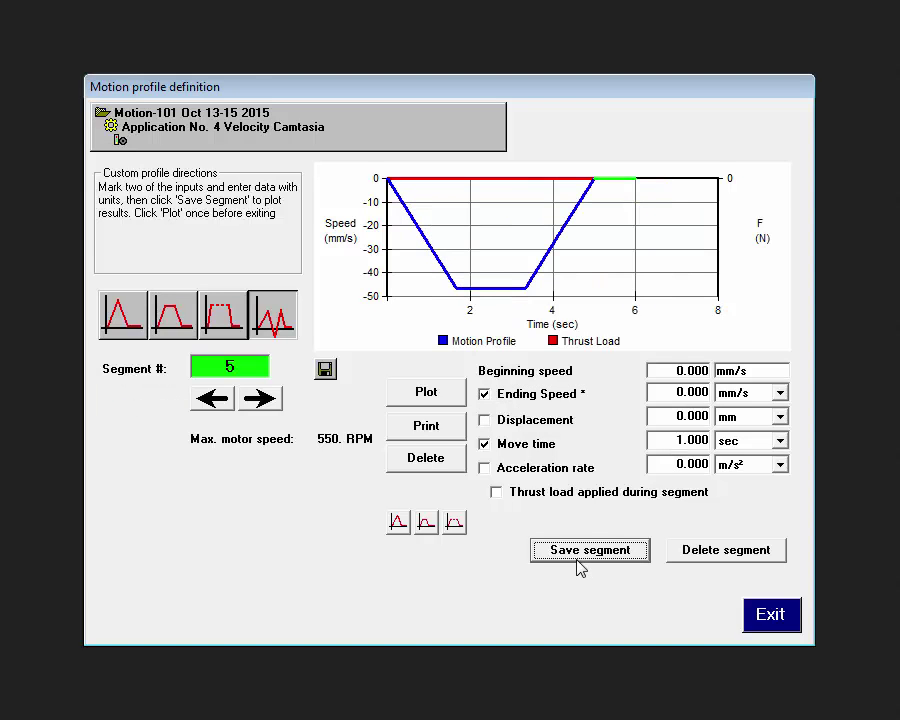
- Add a positive trapezoid move as segment 6 and plot it
click(274, 398)
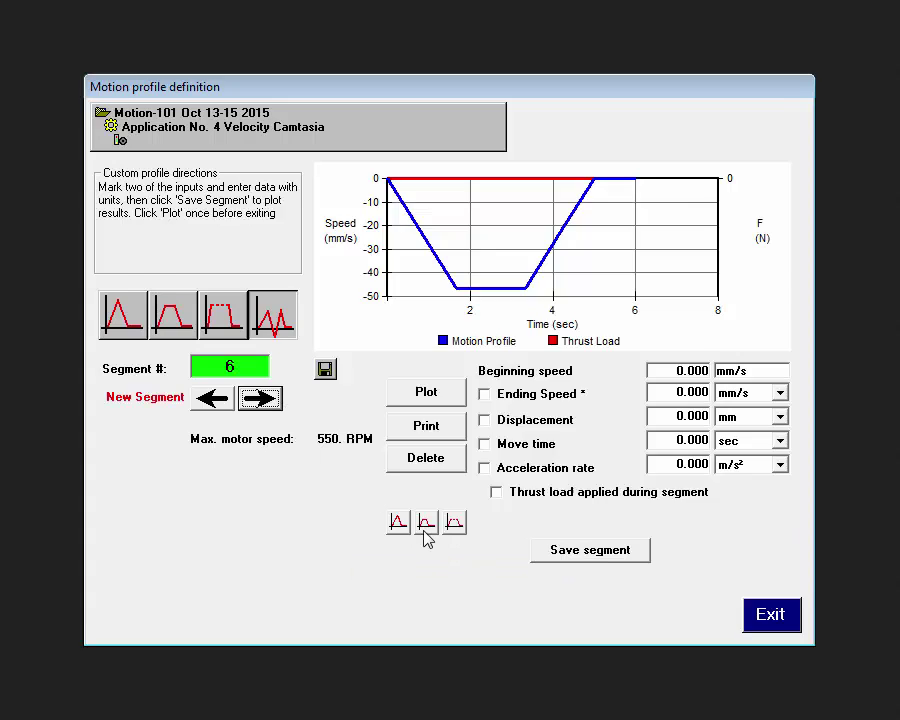
click(424, 524)
click(532, 492)
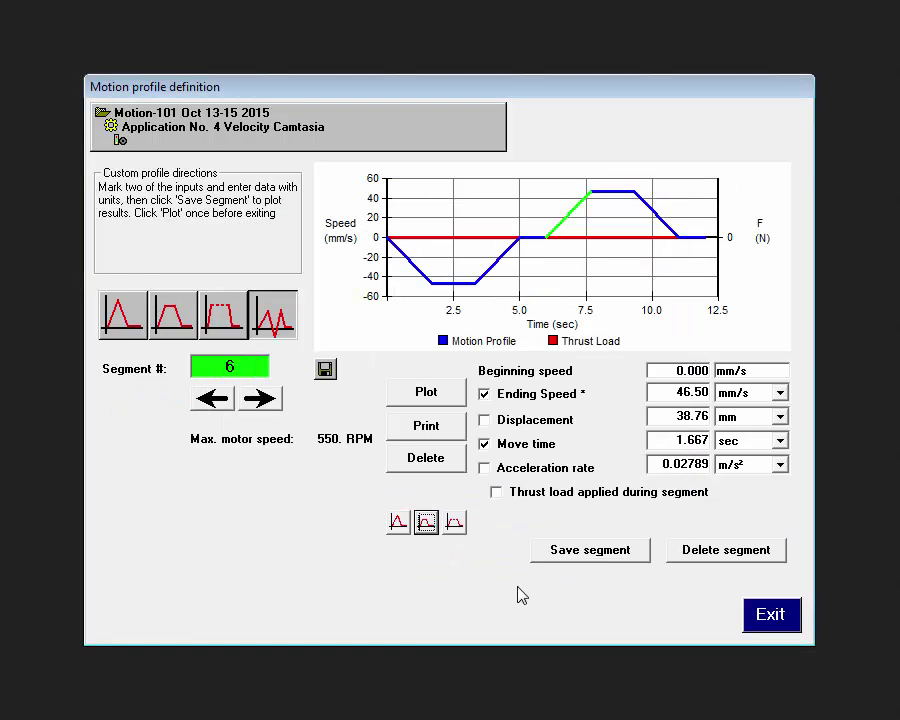
- Apply thrust load to segments 2 and 3, saving each
click(216, 405)
click(217, 406)
click(217, 406)
click(217, 406)
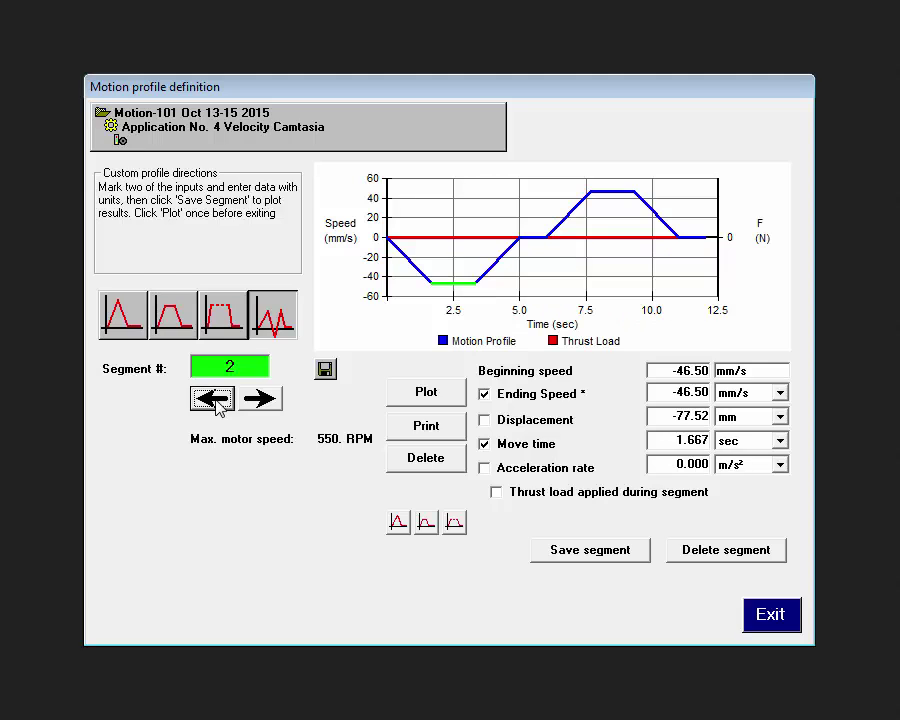
click(497, 493)
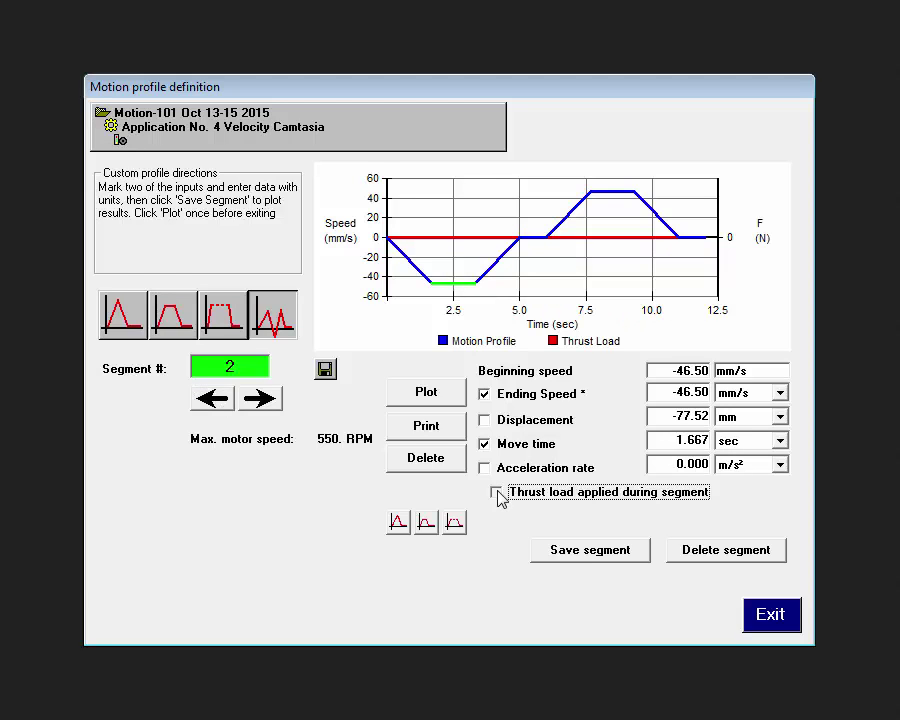
click(572, 553)
click(260, 400)
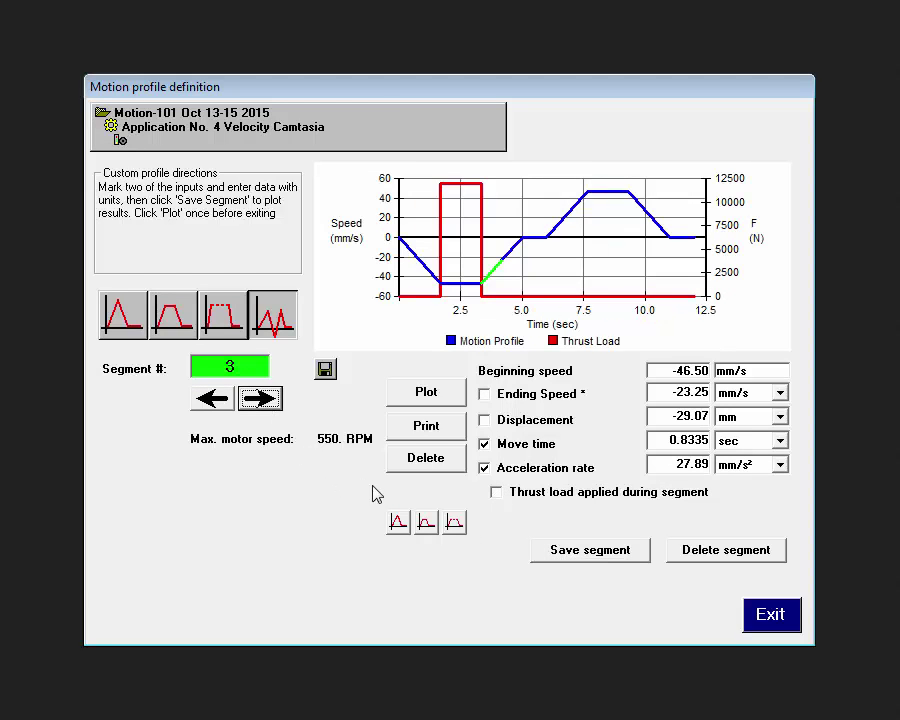
click(496, 494)
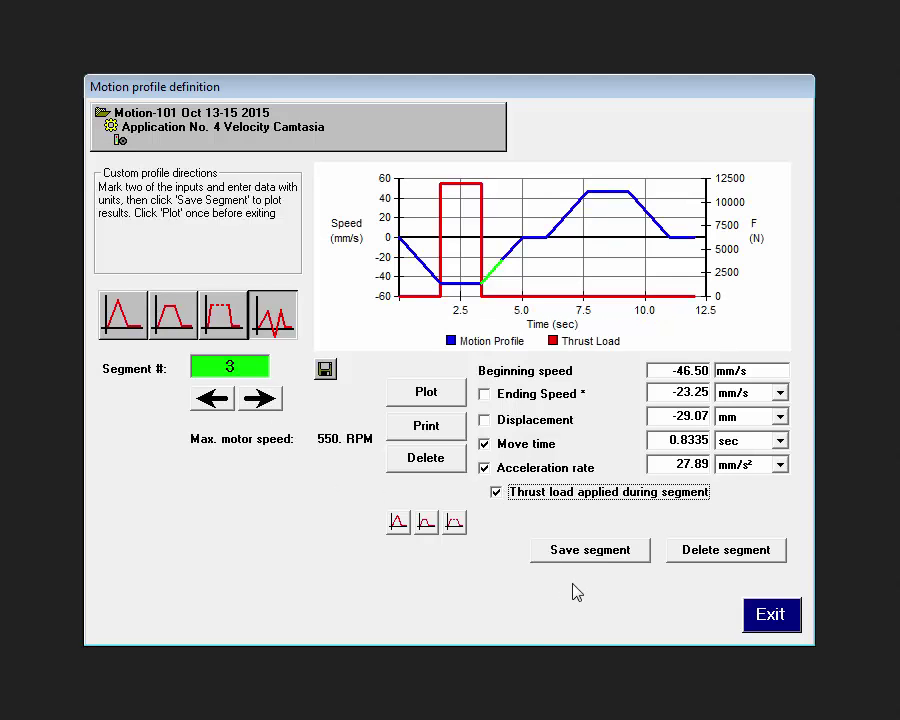
click(575, 557)
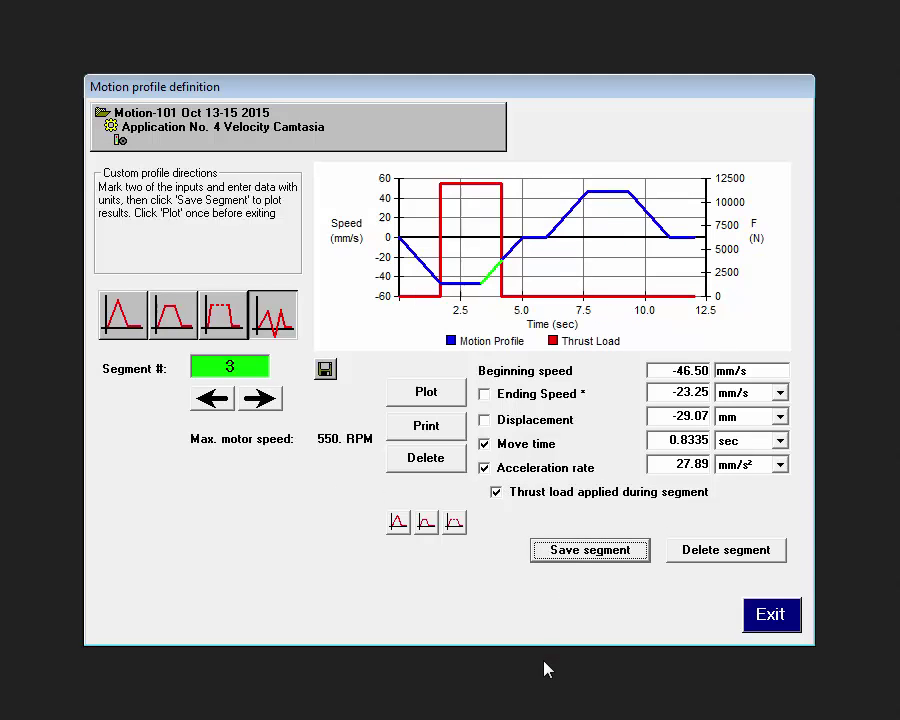